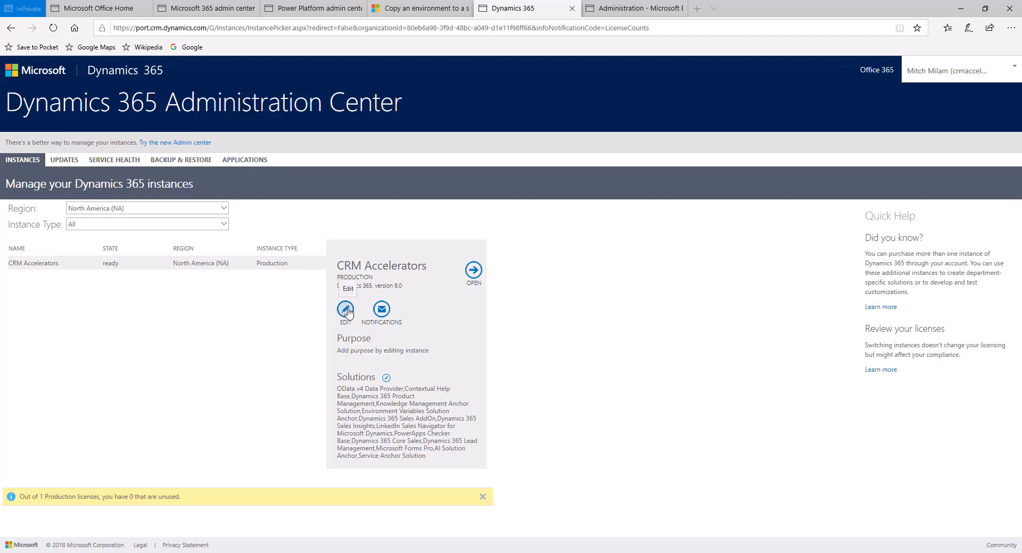
- Change the CRM Accelerators instance type to Sandbox through the old edit settings page and save the change
{"action": "left_click", "coordinate": [346, 310]}
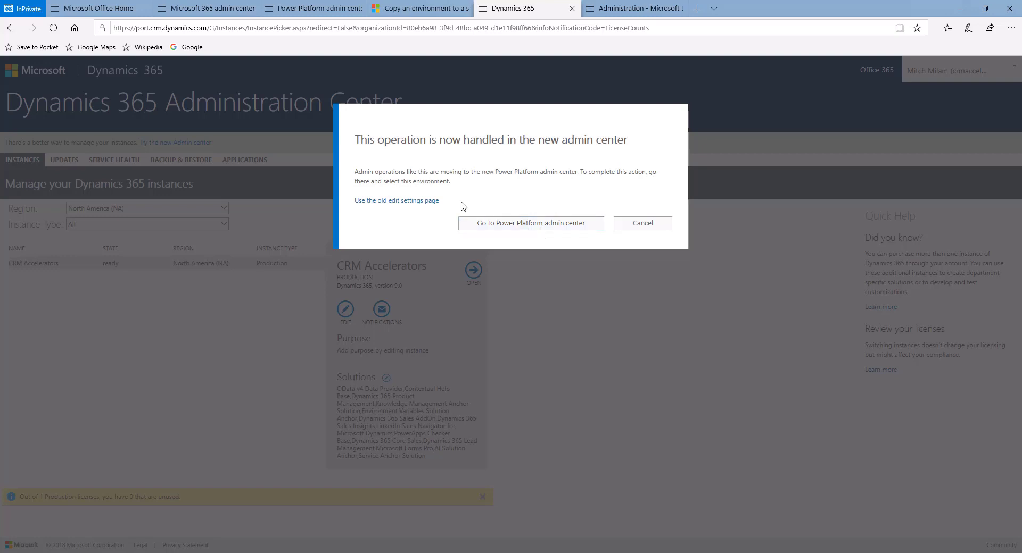
{"action": "left_click", "coordinate": [391, 202]}
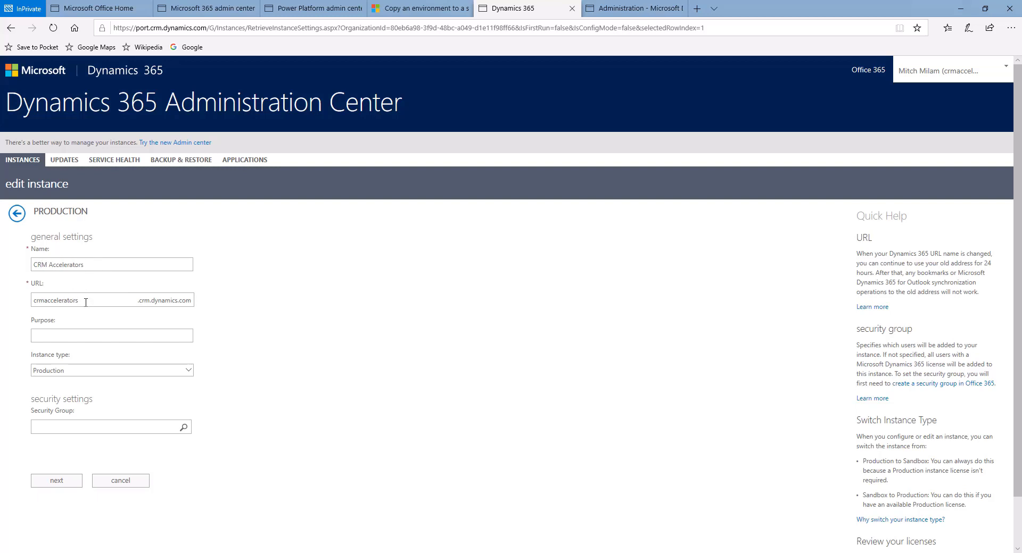
{"action": "left_click", "coordinate": [82, 373]}
{"action": "left_click", "coordinate": [57, 384]}
{"action": "left_click", "coordinate": [55, 482]}
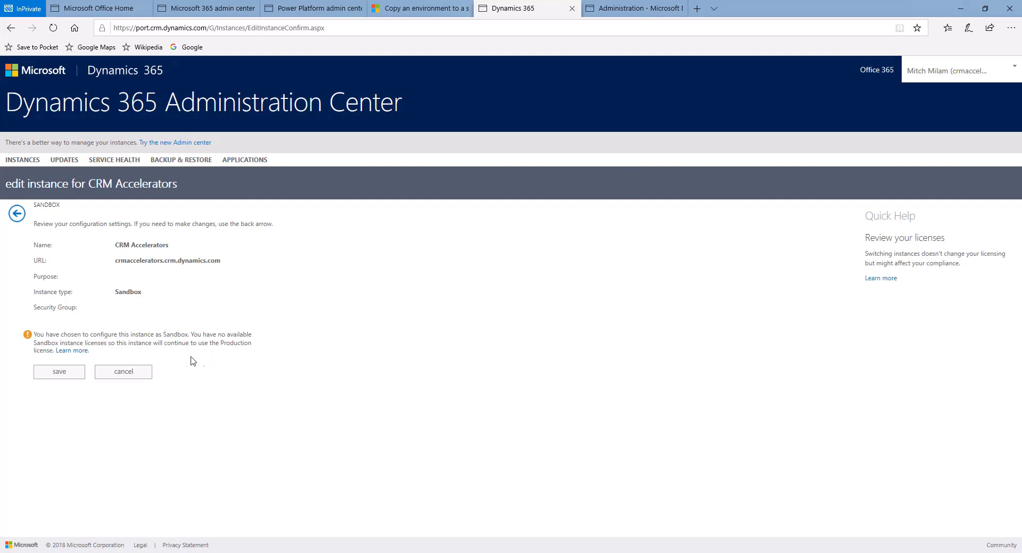
{"action": "left_click", "coordinate": [62, 376]}
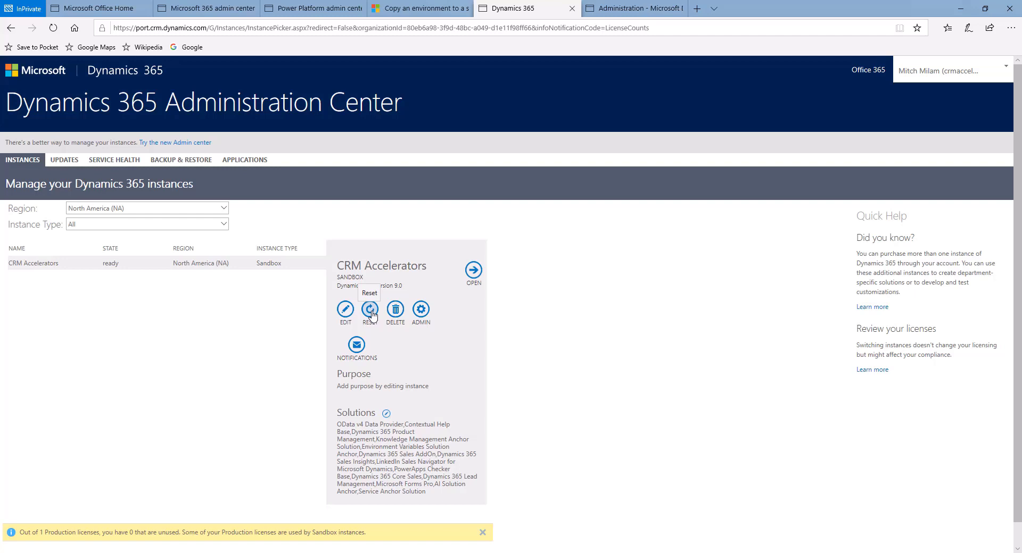
- Start a reset of the CRM Accelerators sandbox, naming the environment "Texas Land Direct, LLC" with the URL texaslanddirect
{"action": "left_click", "coordinate": [371, 313]}
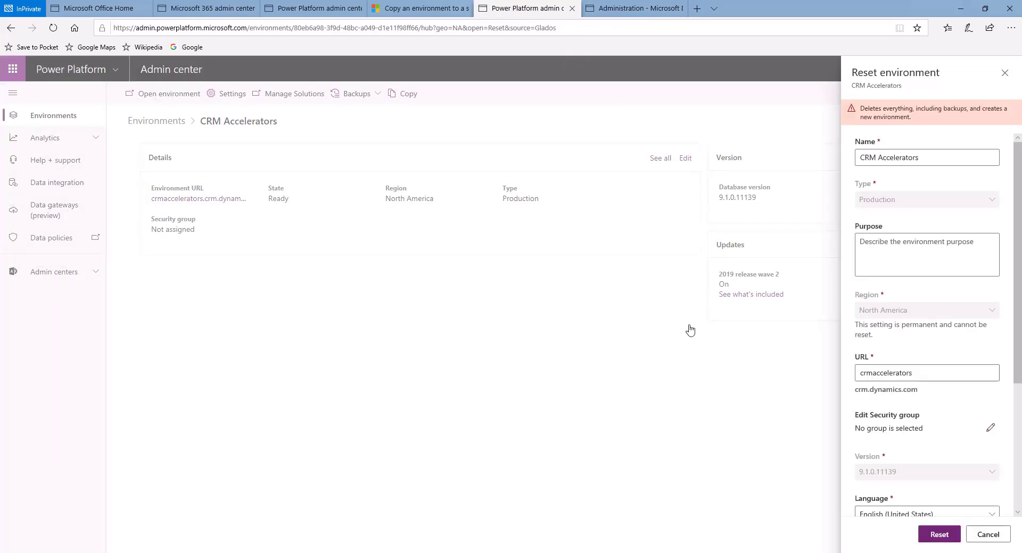
{"action": "left_click_drag", "start_coordinate": [937, 157], "coordinate": [857, 163]}
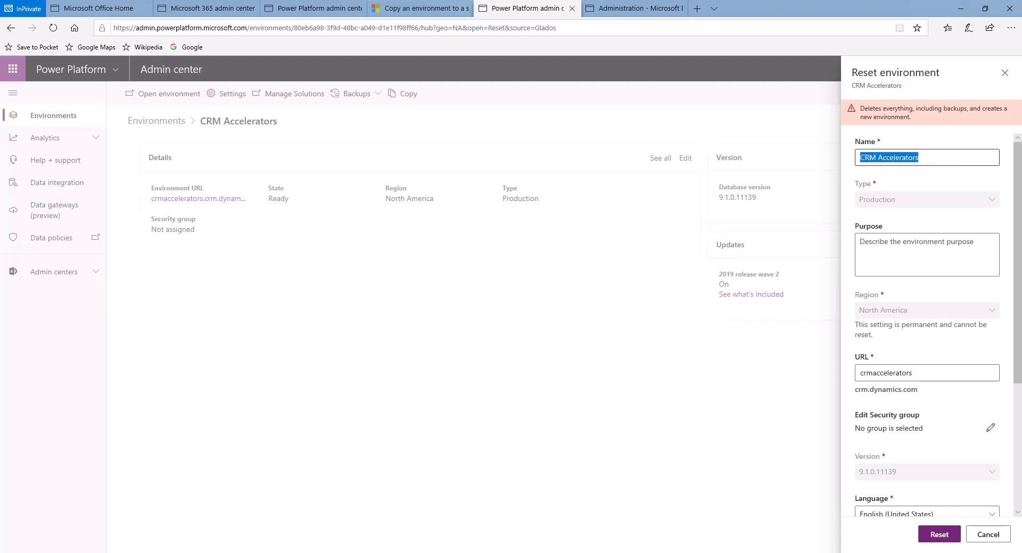
{"action": "type", "text": "Texas Land Di"}
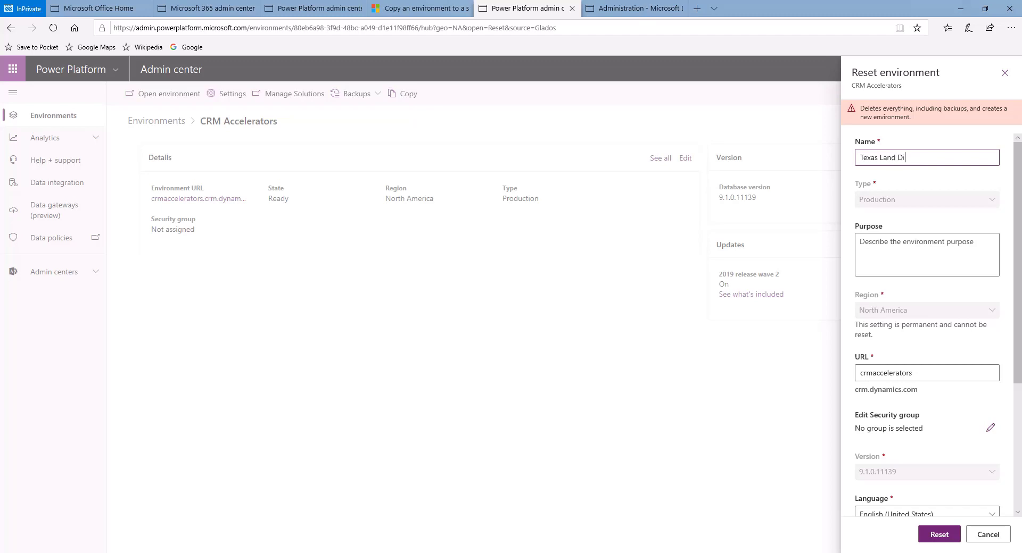
{"action": "type", "text": "rect, LLC"}
{"action": "double_click", "coordinate": [884, 371]}
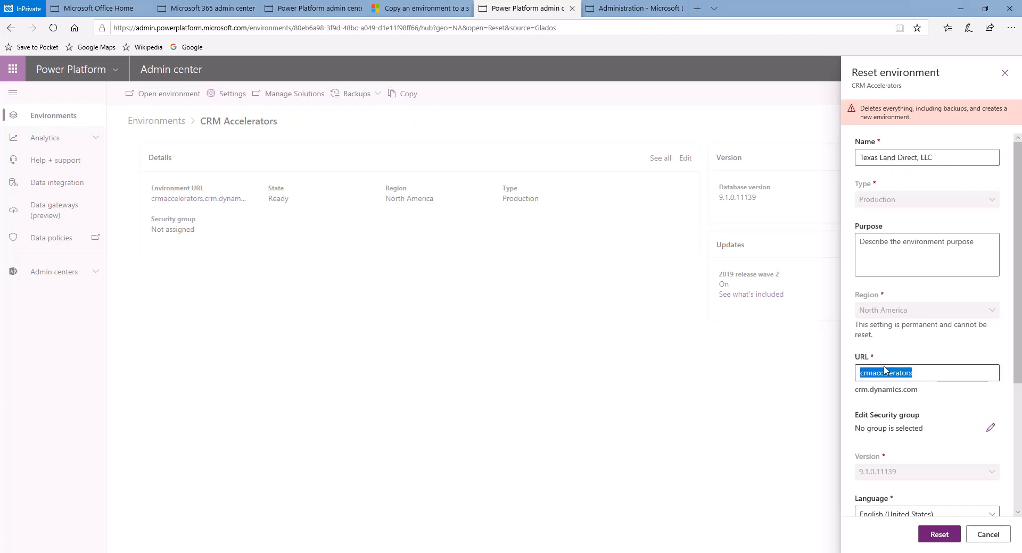
{"action": "type", "text": "texaslan"}
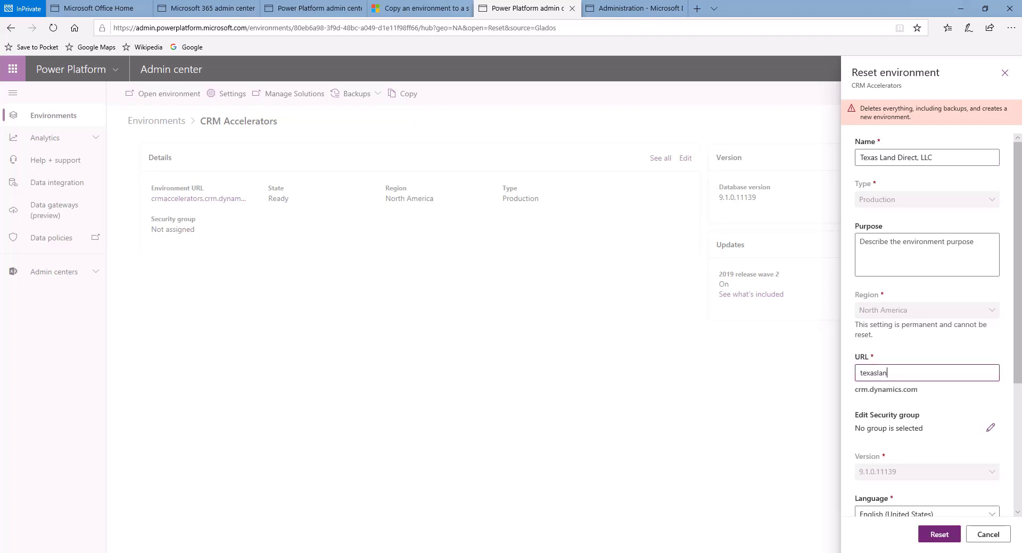
{"action": "type", "text": "ddirect"}
- Choose Sales and Customer Service as the apps to redeploy, review the settings, and run the environment reset
{"action": "scroll", "coordinate": [891, 472], "scroll_direction": "down", "scroll_amount": 3}
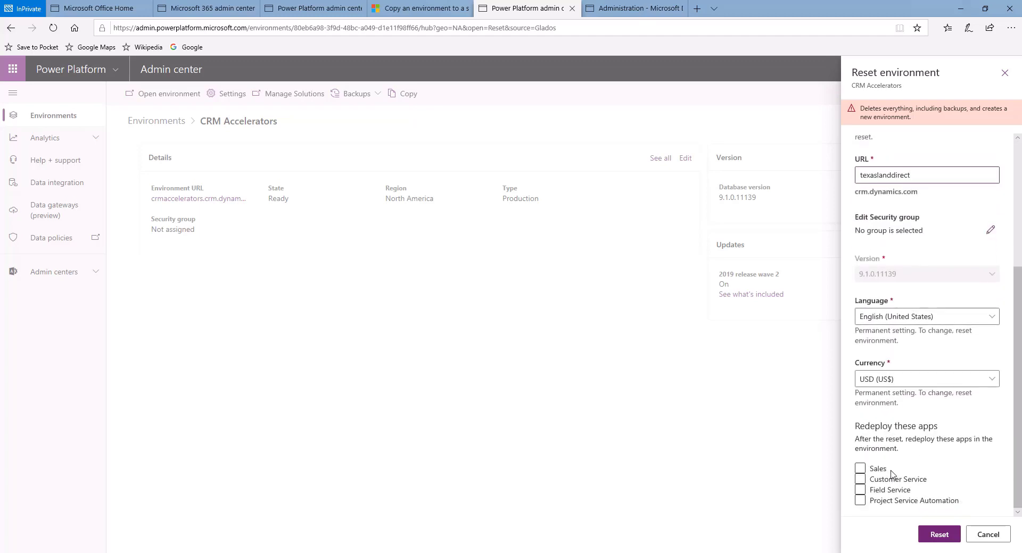
{"action": "left_click", "coordinate": [861, 469]}
{"action": "left_click", "coordinate": [861, 469]}
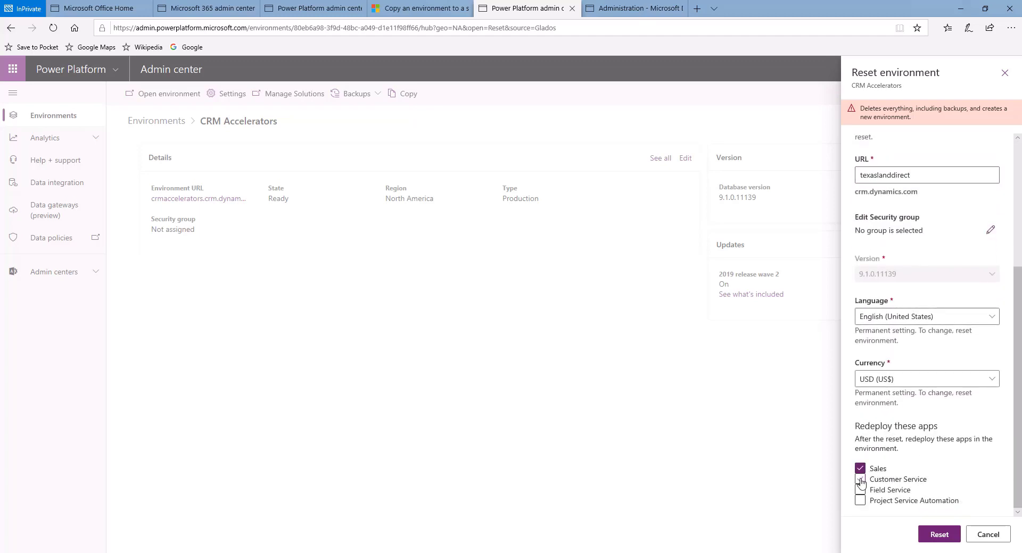
{"action": "left_click", "coordinate": [860, 480]}
{"action": "scroll", "coordinate": [978, 471], "scroll_direction": "up", "scroll_amount": 4}
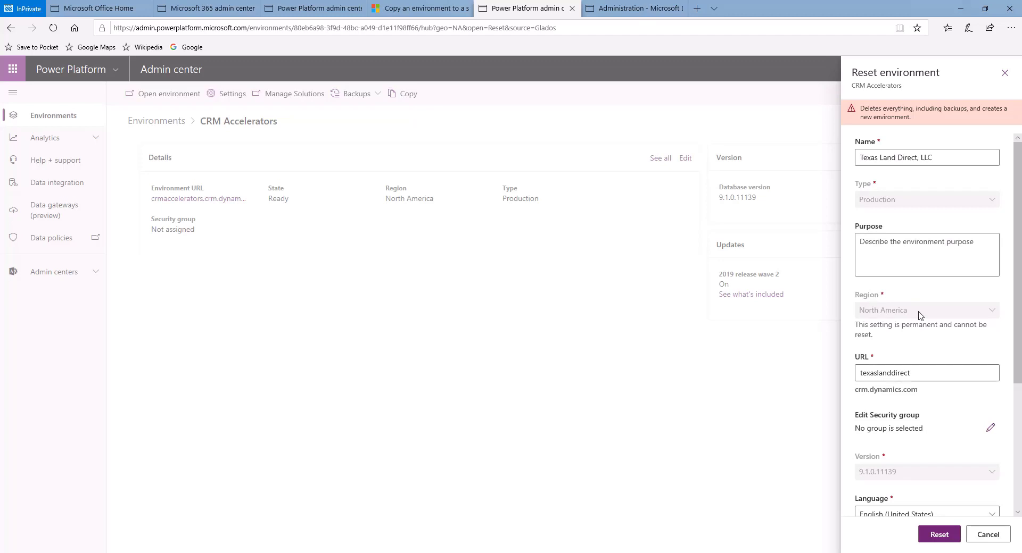
{"action": "scroll", "coordinate": [920, 316], "scroll_direction": "down", "scroll_amount": 3}
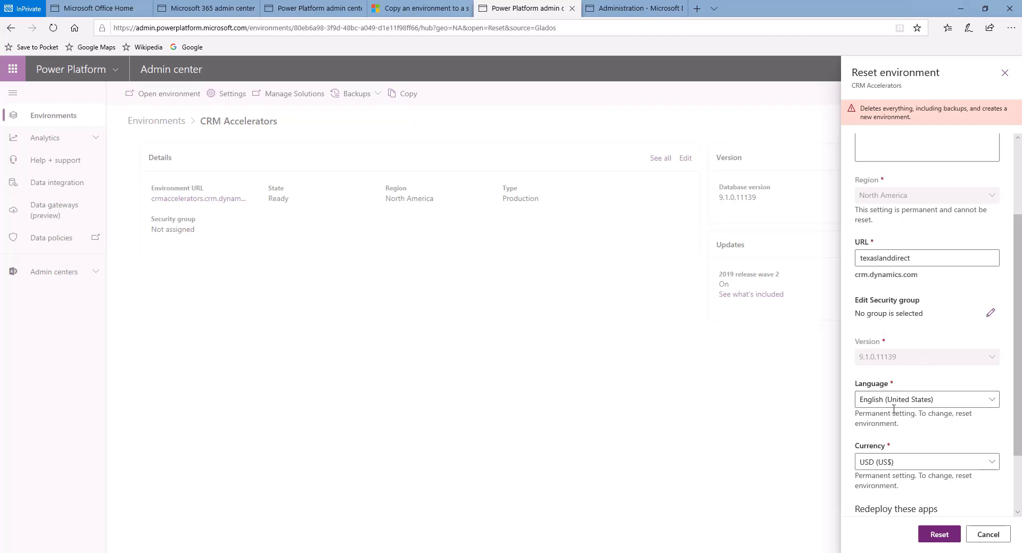
{"action": "scroll", "coordinate": [909, 446], "scroll_direction": "down", "scroll_amount": 2}
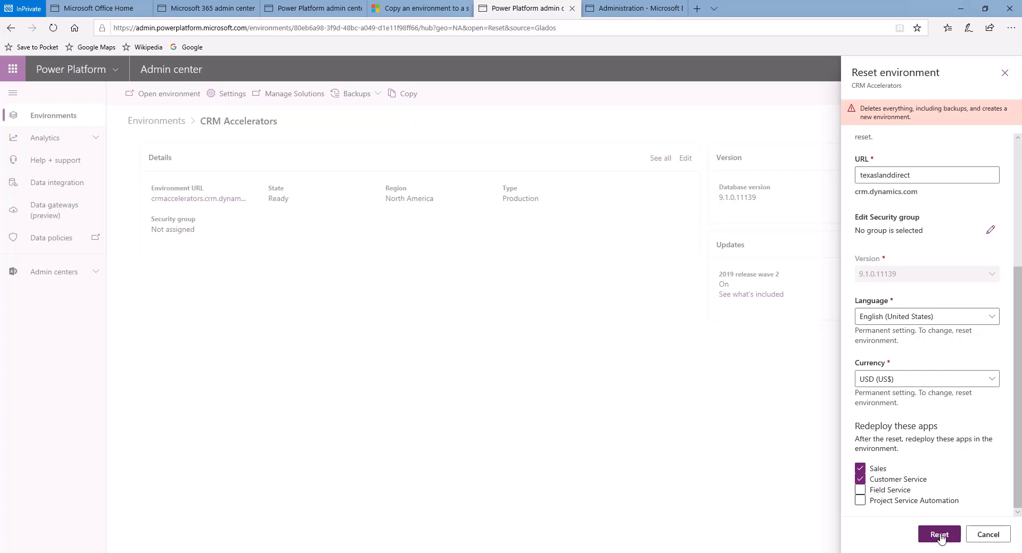
{"action": "left_click", "coordinate": [940, 535]}
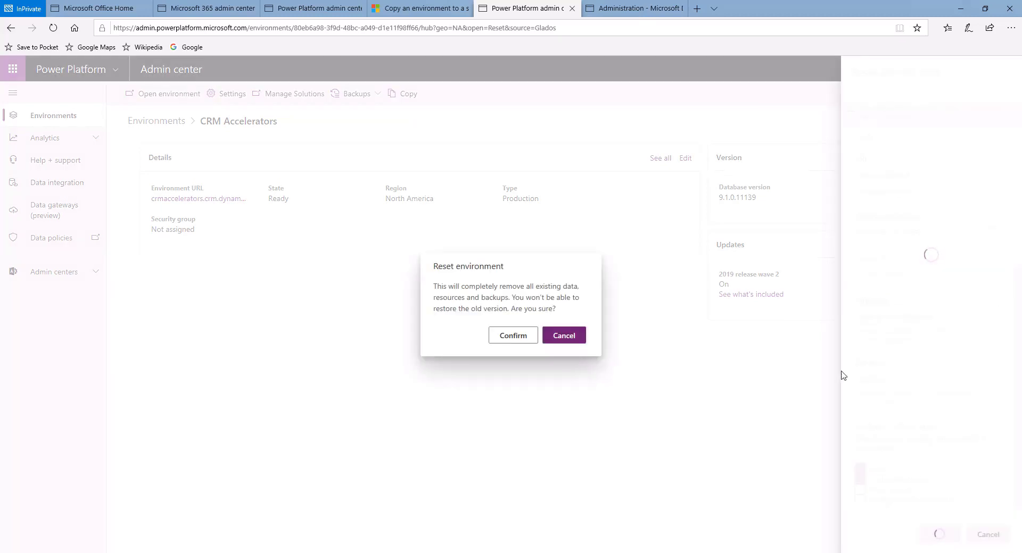
{"action": "left_click", "coordinate": [518, 337]}
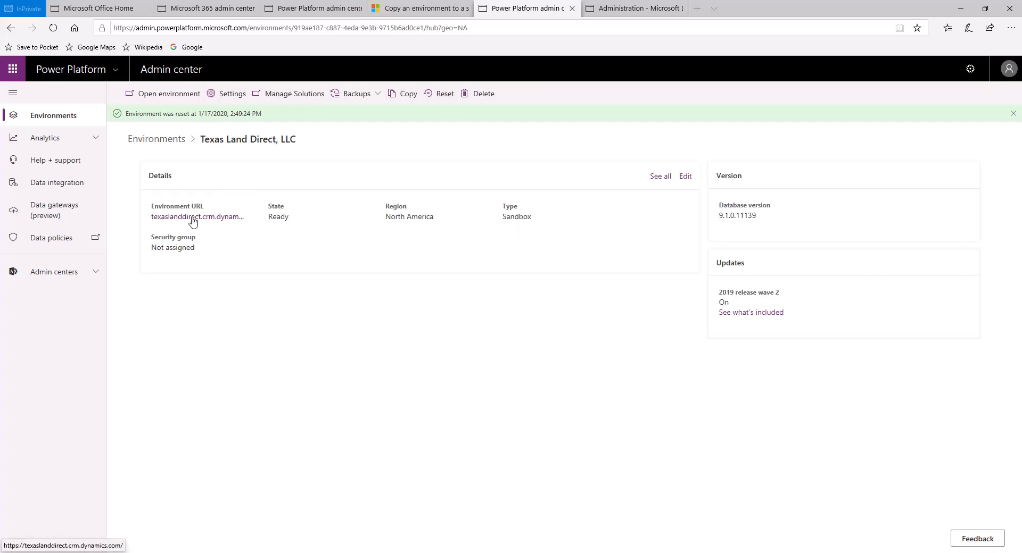
- Try to change the Texas Land Direct, LLC environment type to Production in its settings and recheck the type
{"action": "left_click", "coordinate": [685, 176]}
{"action": "left_click", "coordinate": [912, 233]}
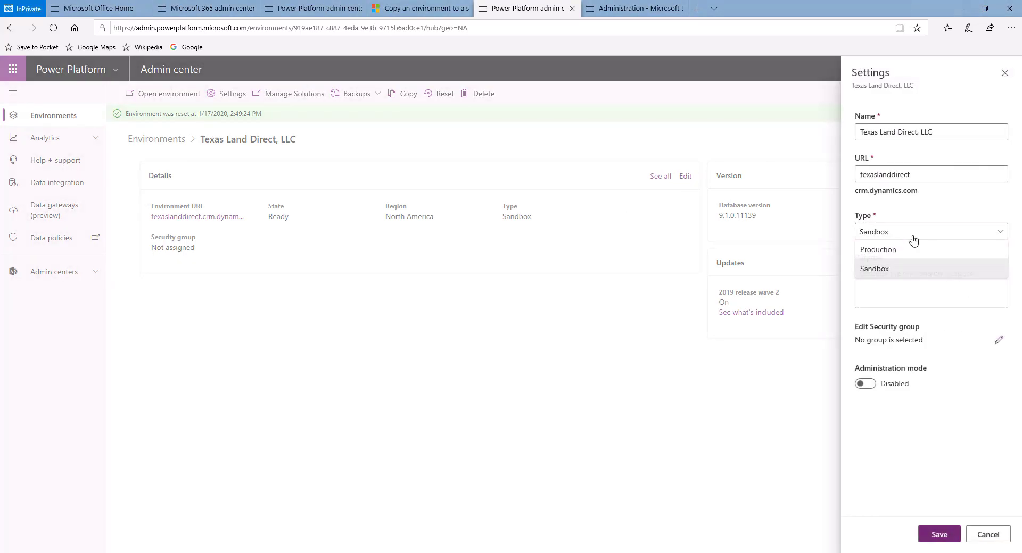
{"action": "left_click", "coordinate": [894, 253]}
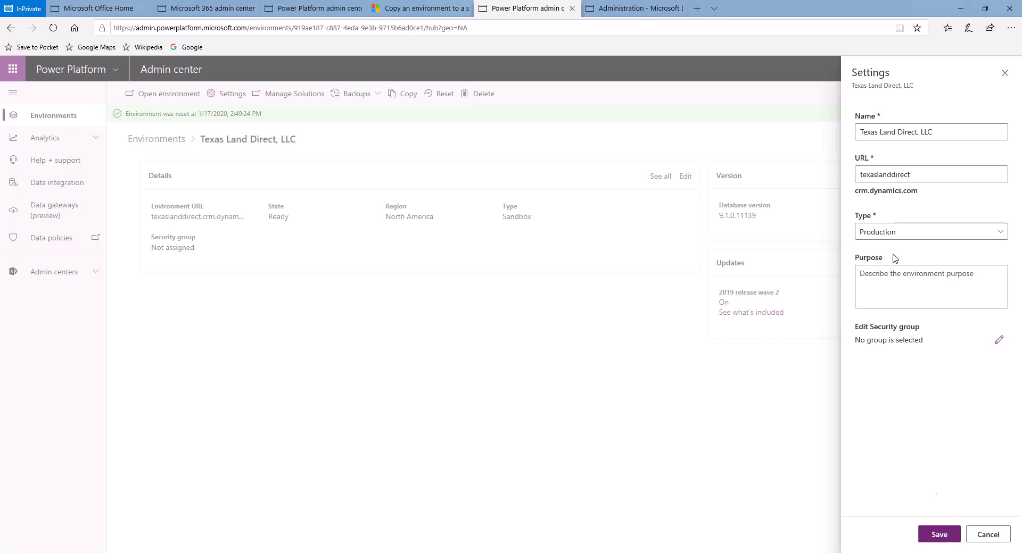
{"action": "left_click", "coordinate": [938, 536]}
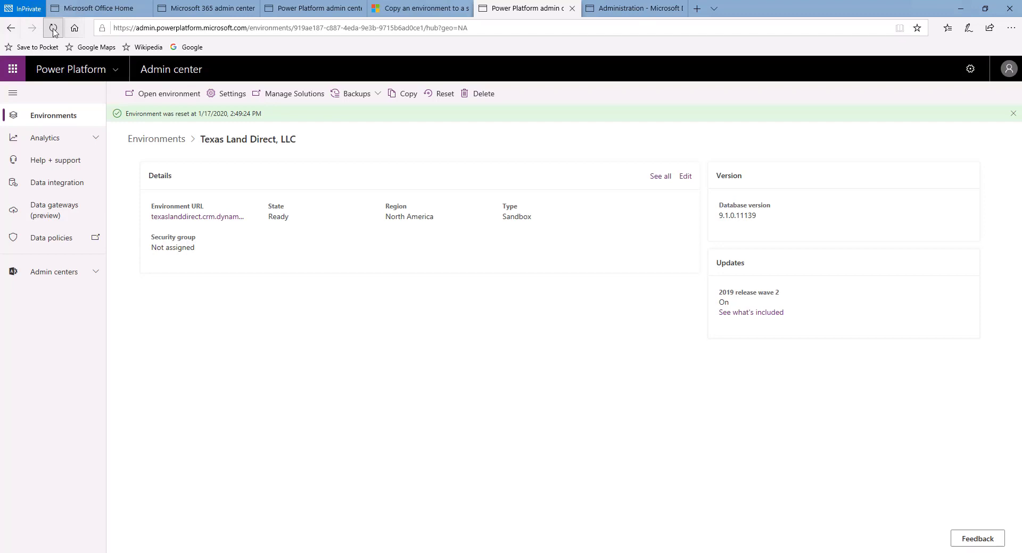
{"action": "left_click", "coordinate": [53, 29]}
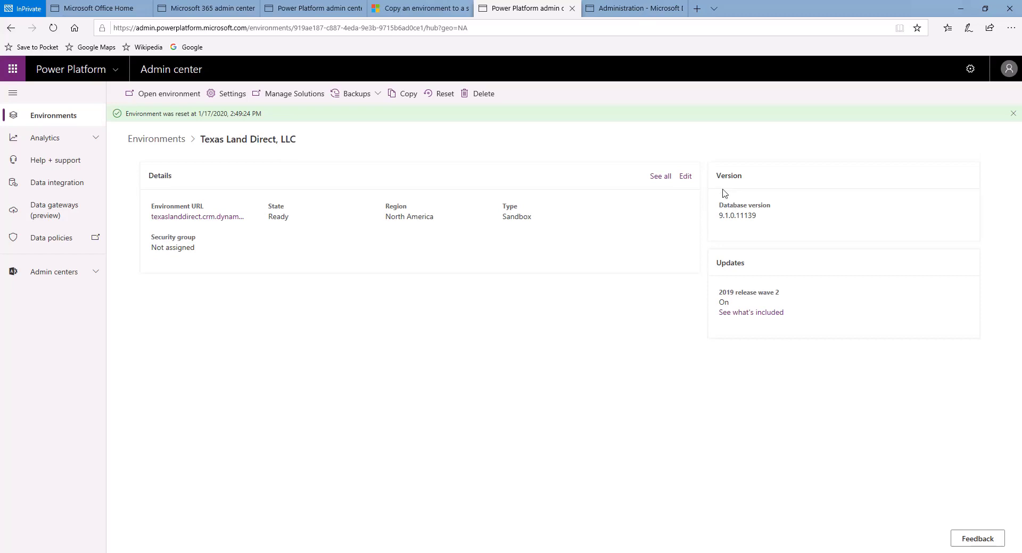
{"action": "left_click", "coordinate": [686, 177]}
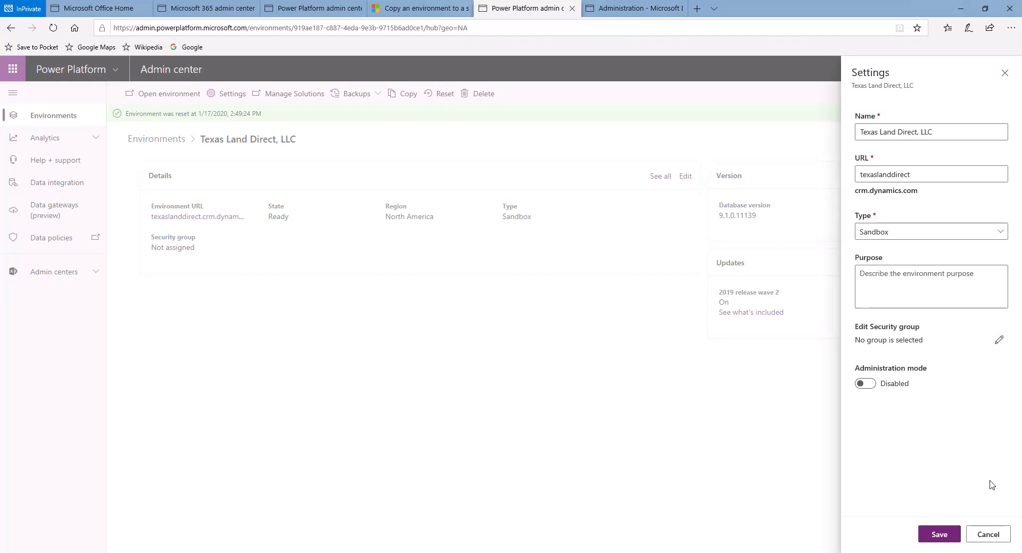
{"action": "left_click", "coordinate": [990, 536]}
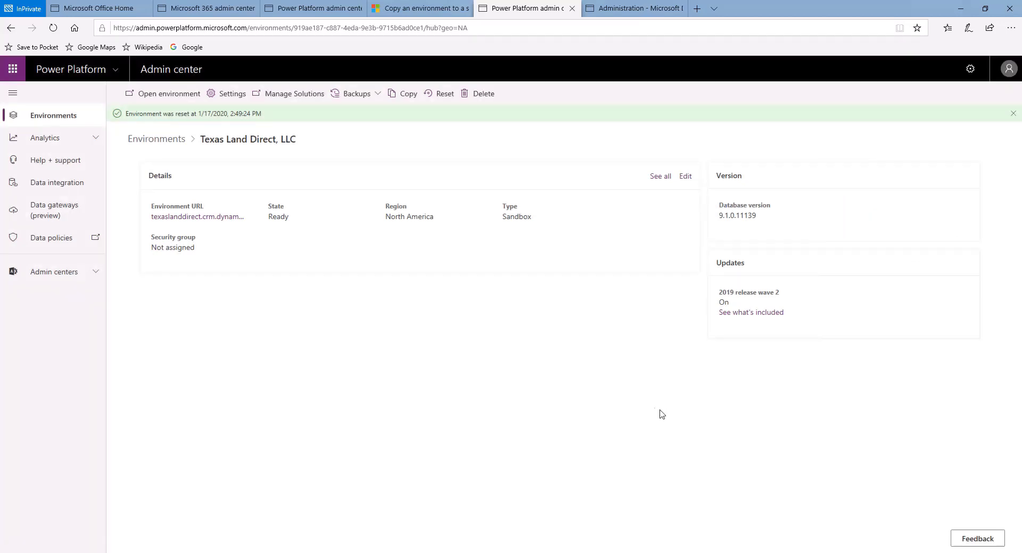
{"action": "left_click", "coordinate": [305, 11]}
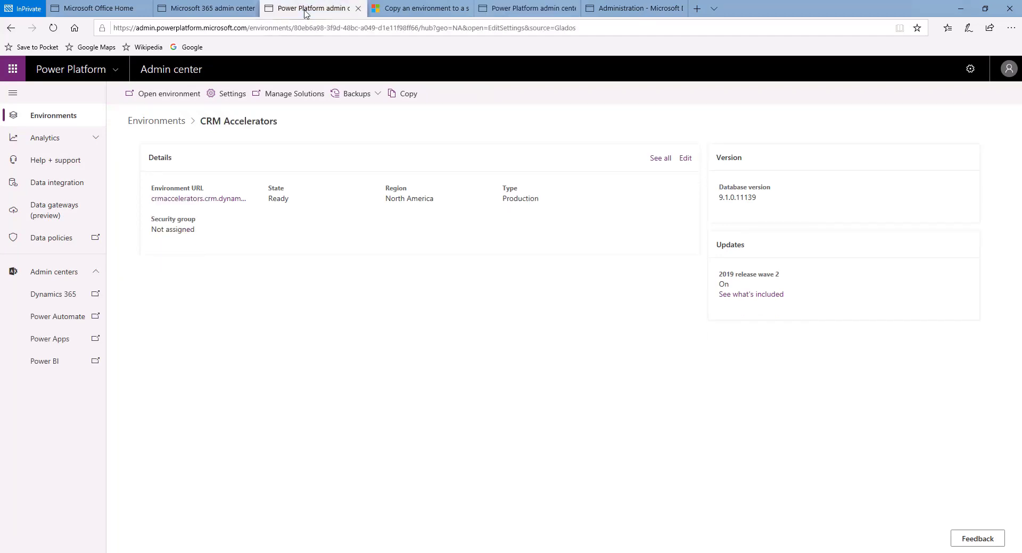
{"action": "left_click", "coordinate": [415, 9]}
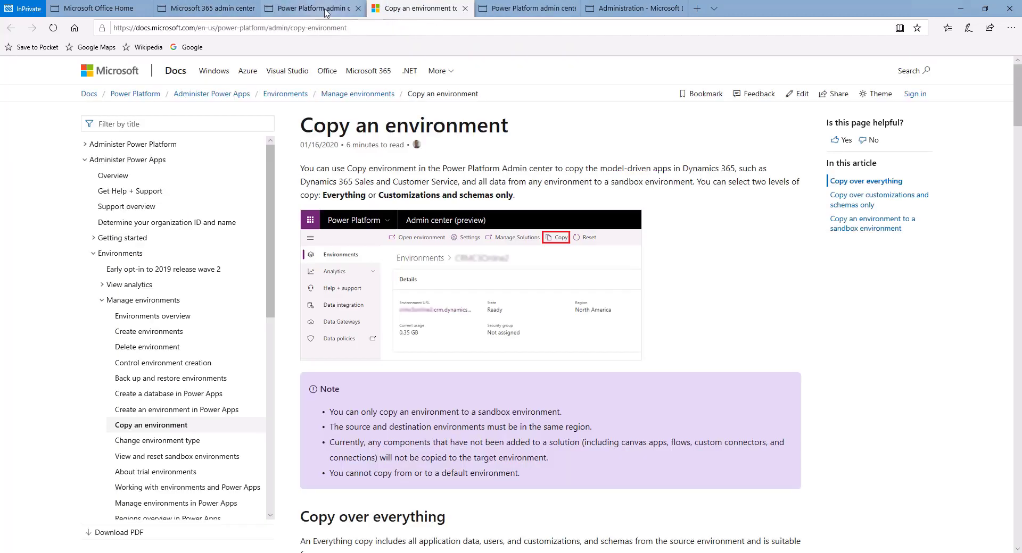
{"action": "left_click", "coordinate": [327, 10]}
{"action": "left_click", "coordinate": [205, 9]}
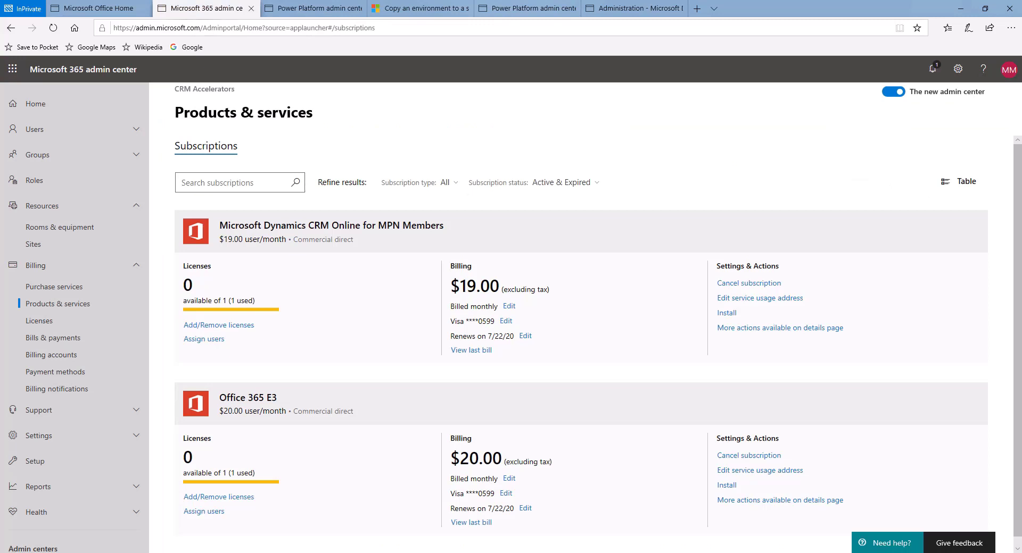
{"action": "left_click", "coordinate": [314, 9]}
{"action": "left_click", "coordinate": [519, 12]}
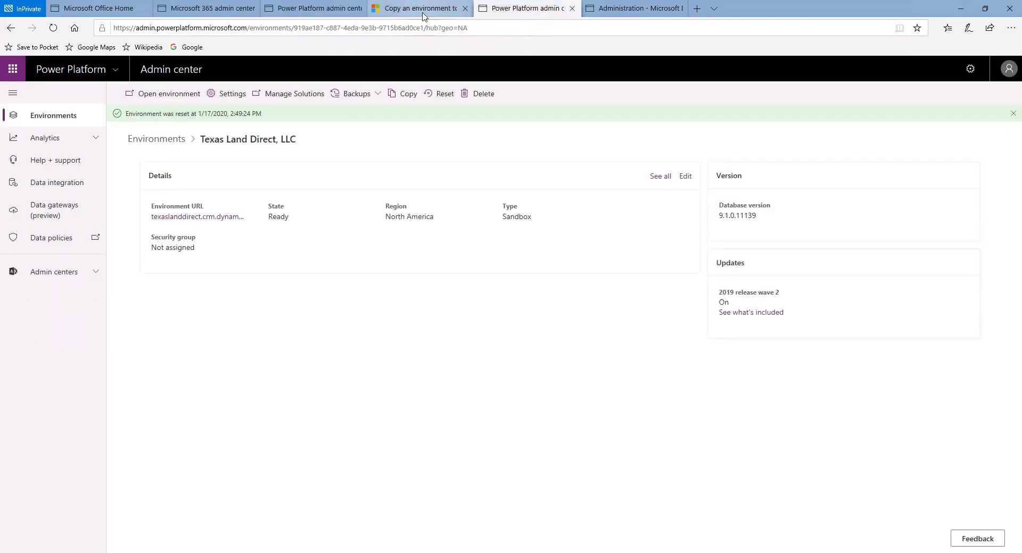
- Open the Dynamics 365 Administration Center from the list of all admin centers in the Microsoft 365 admin center
{"action": "left_click", "coordinate": [96, 9]}
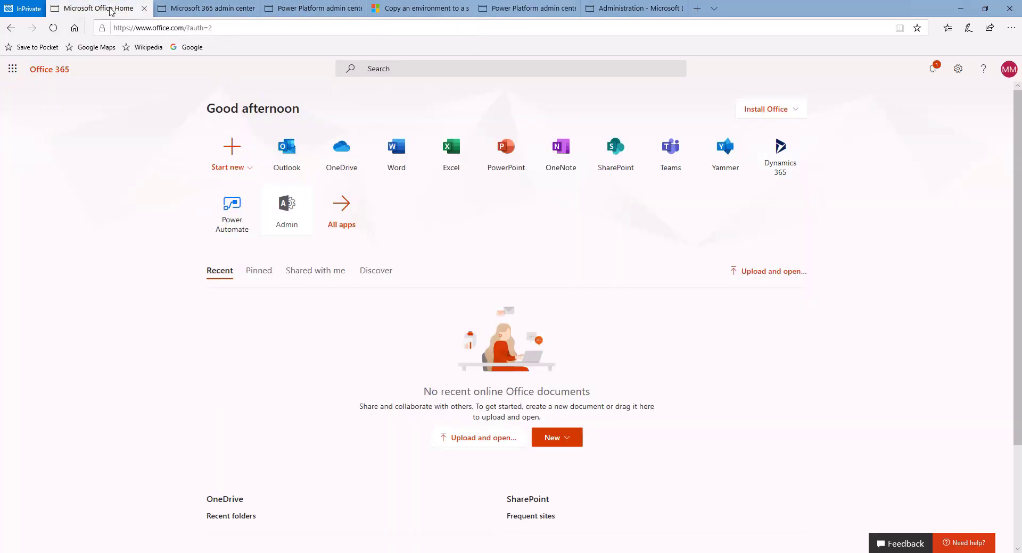
{"action": "left_click", "coordinate": [286, 202]}
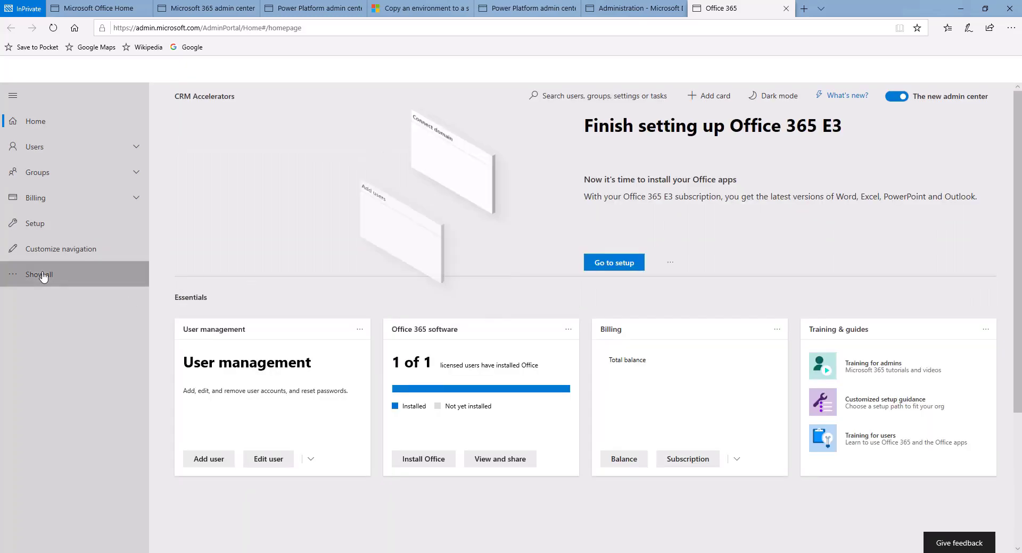
{"action": "left_click", "coordinate": [43, 275]}
{"action": "scroll", "coordinate": [80, 426], "scroll_direction": "down", "scroll_amount": 2}
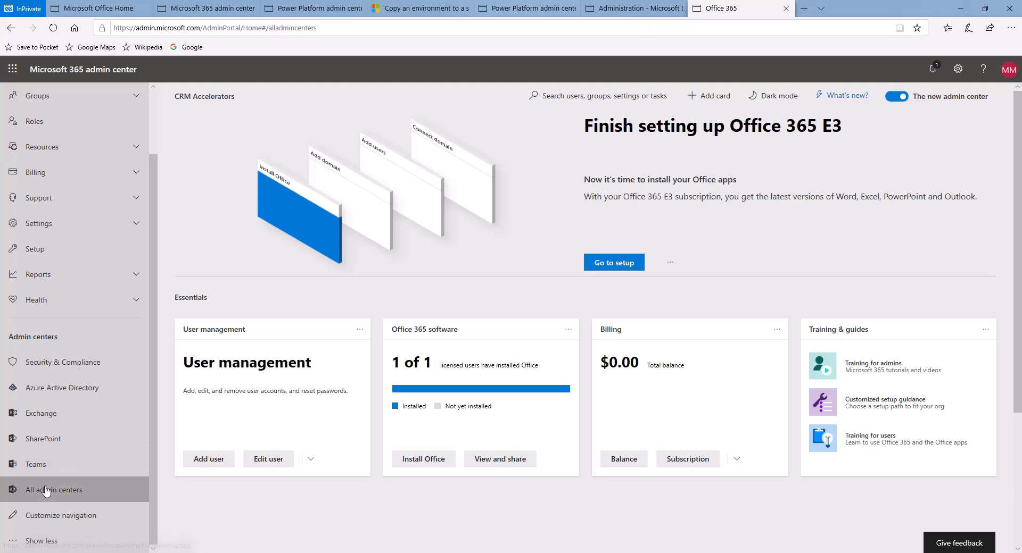
{"action": "left_click", "coordinate": [46, 491]}
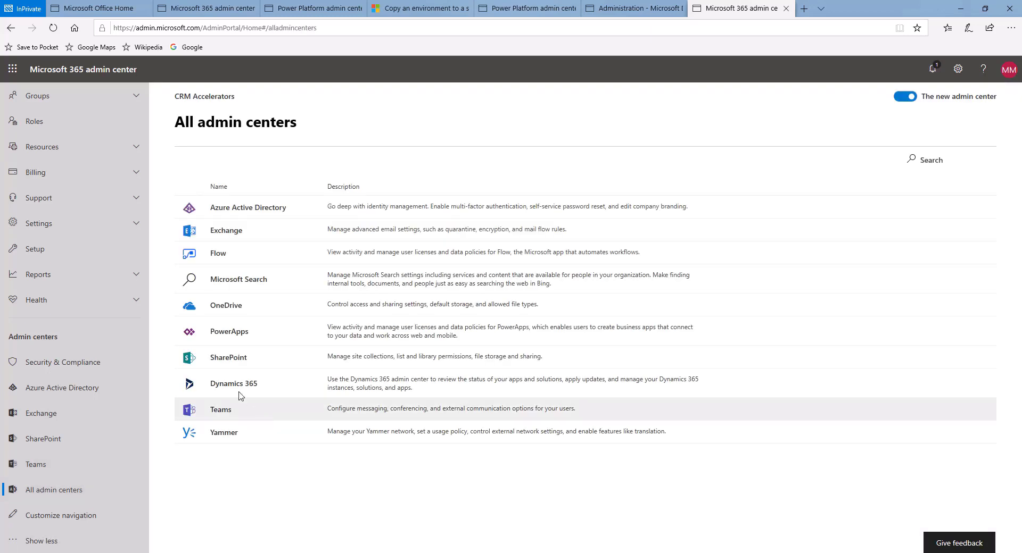
{"action": "left_click", "coordinate": [238, 384]}
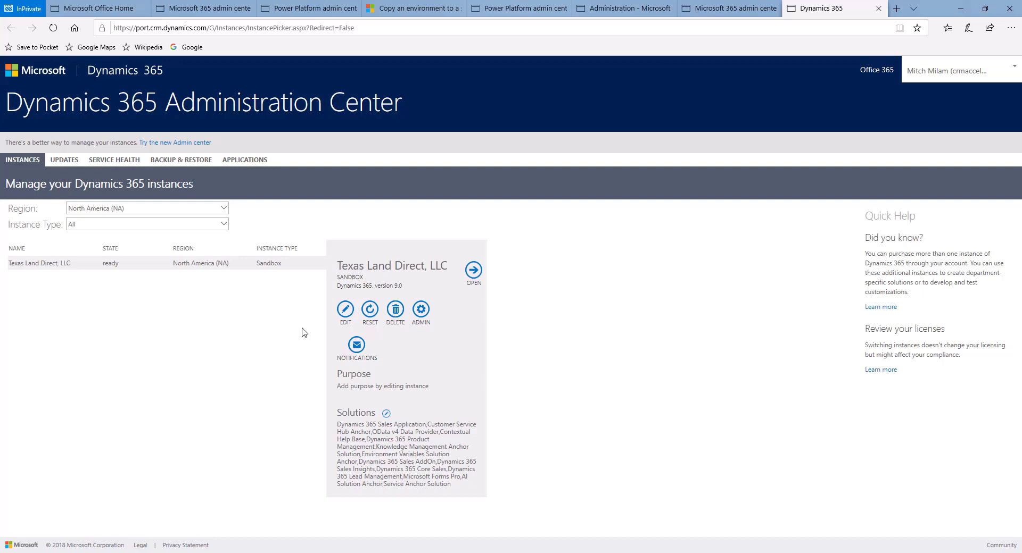
- Change the Texas Land Direct, LLC instance type to Production through the old edit settings page and save it
{"action": "left_click", "coordinate": [340, 311]}
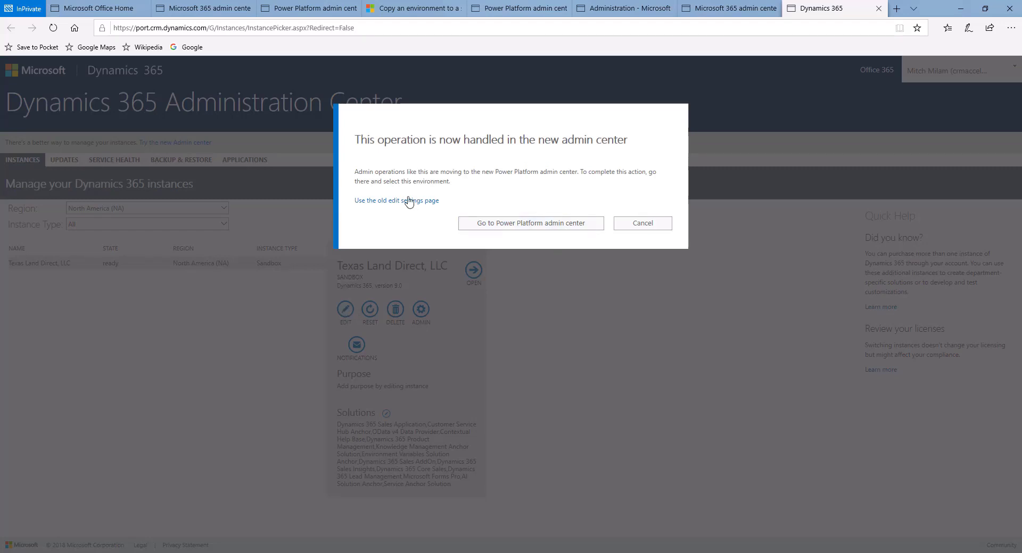
{"action": "left_click", "coordinate": [407, 201]}
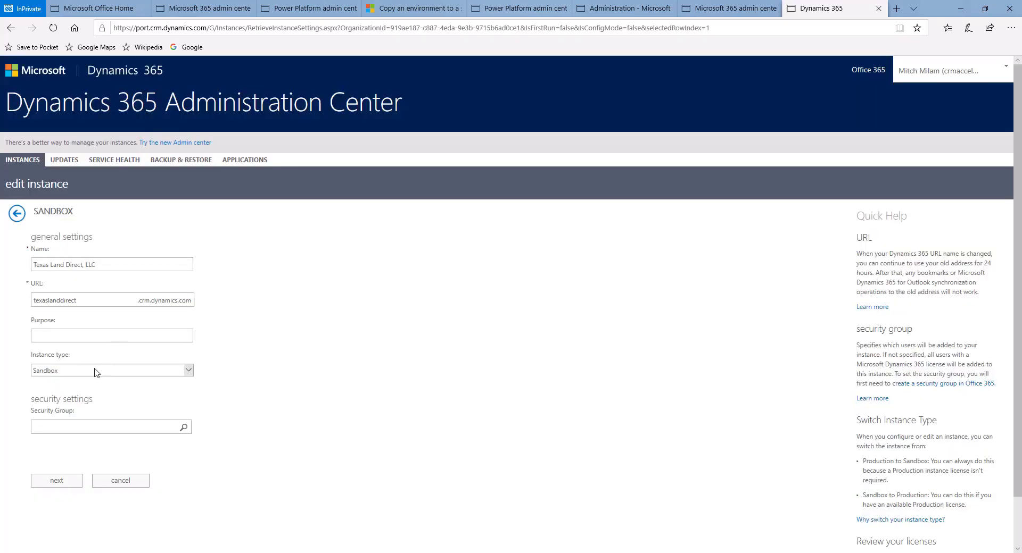
{"action": "left_click", "coordinate": [95, 373]}
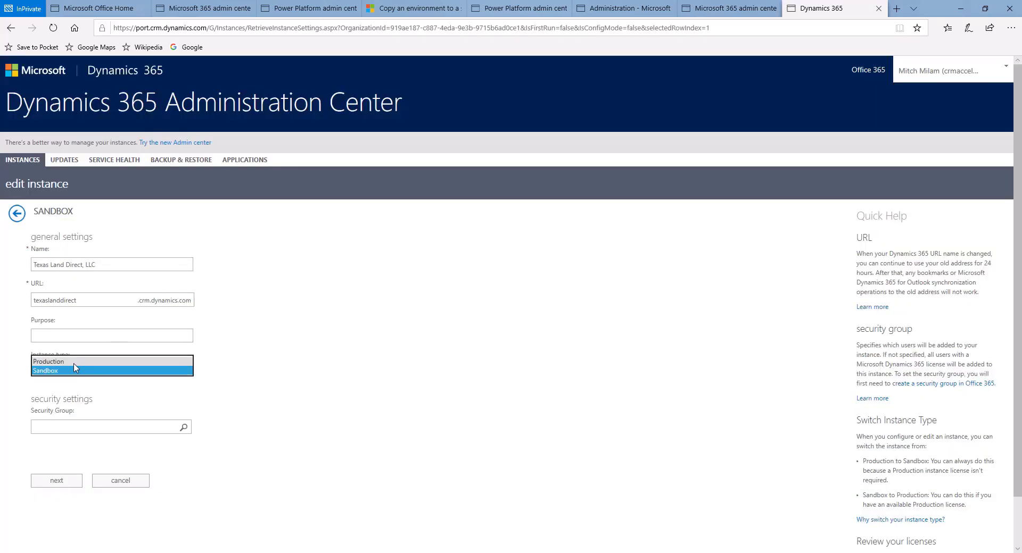
{"action": "left_click", "coordinate": [74, 362]}
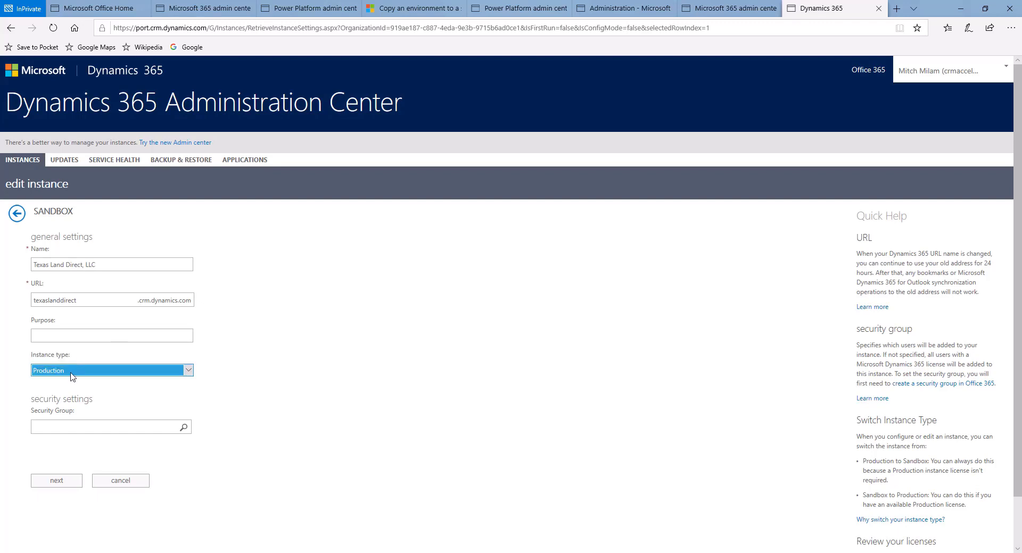
{"action": "left_click", "coordinate": [57, 481]}
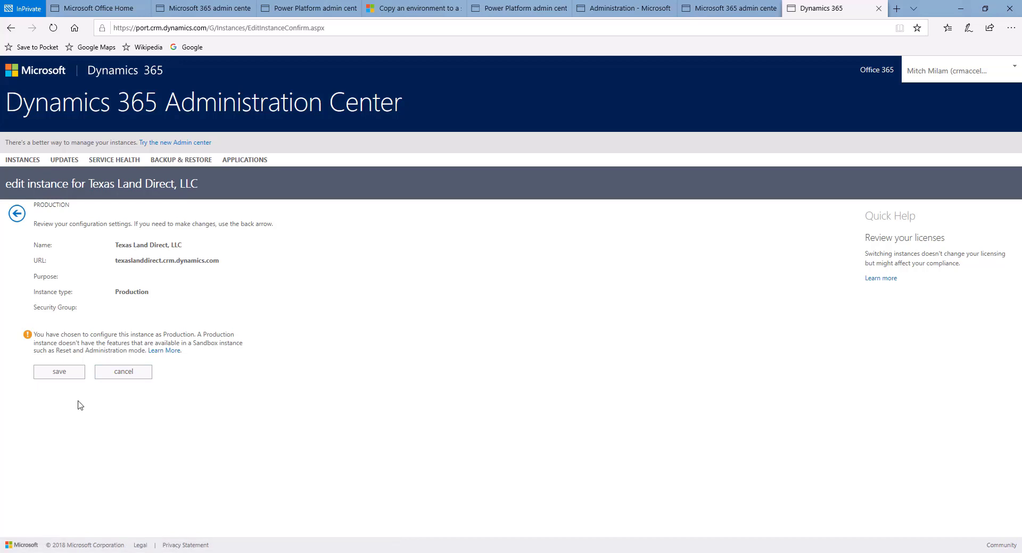
{"action": "left_click", "coordinate": [65, 377]}
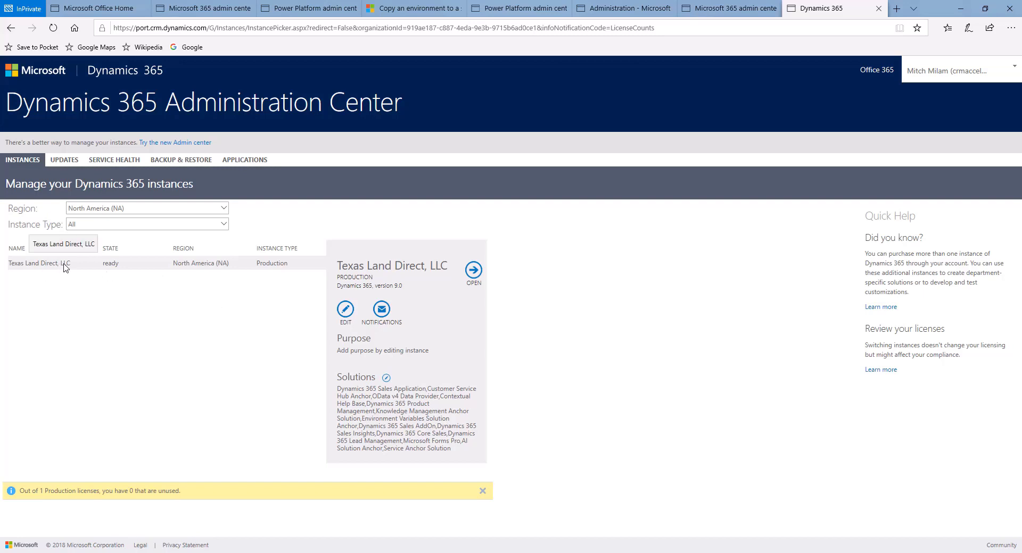
- Open the Texas Land Direct, LLC instance and launch its Sales Hub app
{"action": "left_click", "coordinate": [479, 275]}
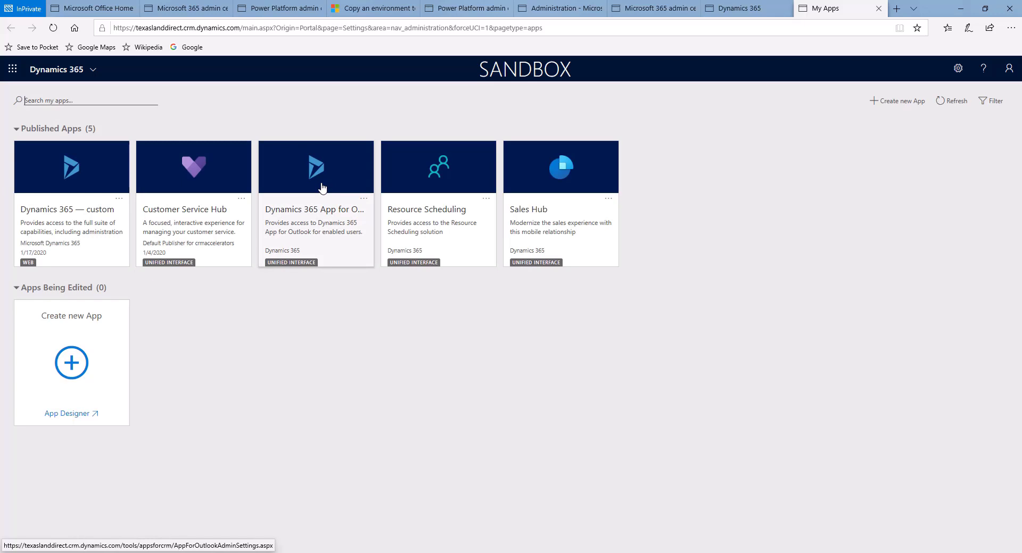
{"action": "left_click", "coordinate": [596, 232]}
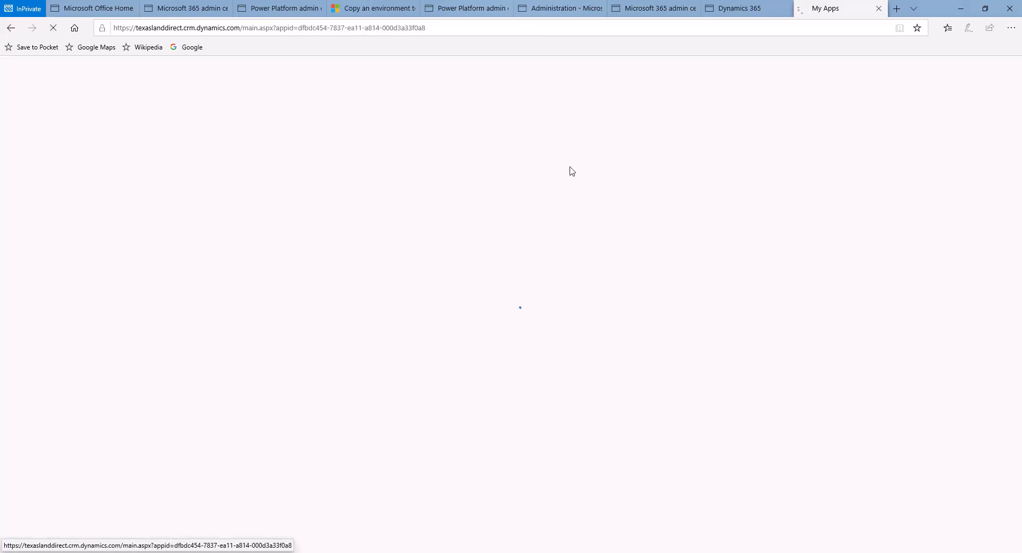